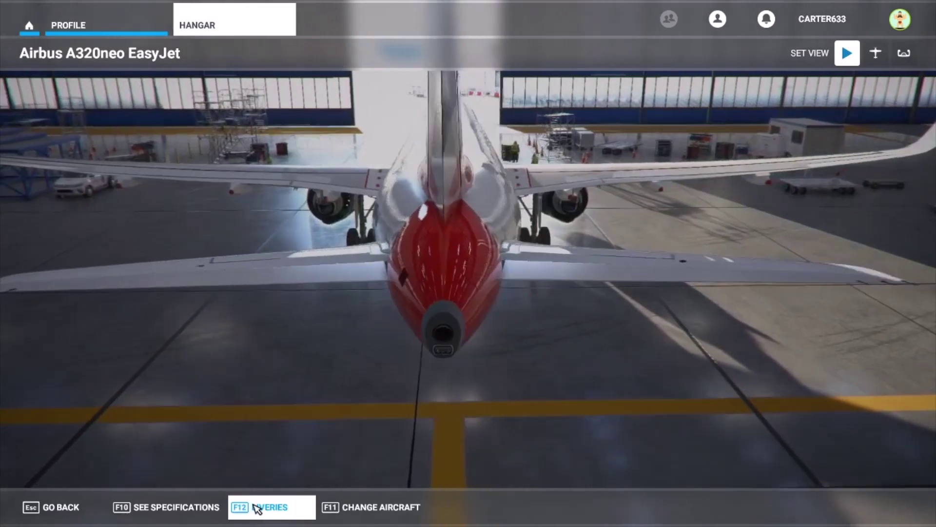
Browse the Airbus A320neo liveries and select Aegean Airlines followed by Air Europa.
left_click(257, 508)
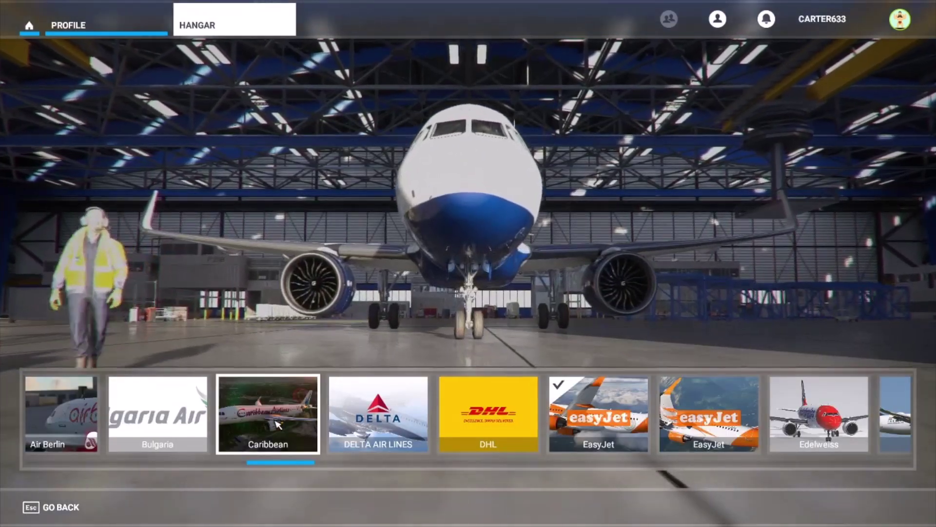
scroll(276, 425, "up", 10)
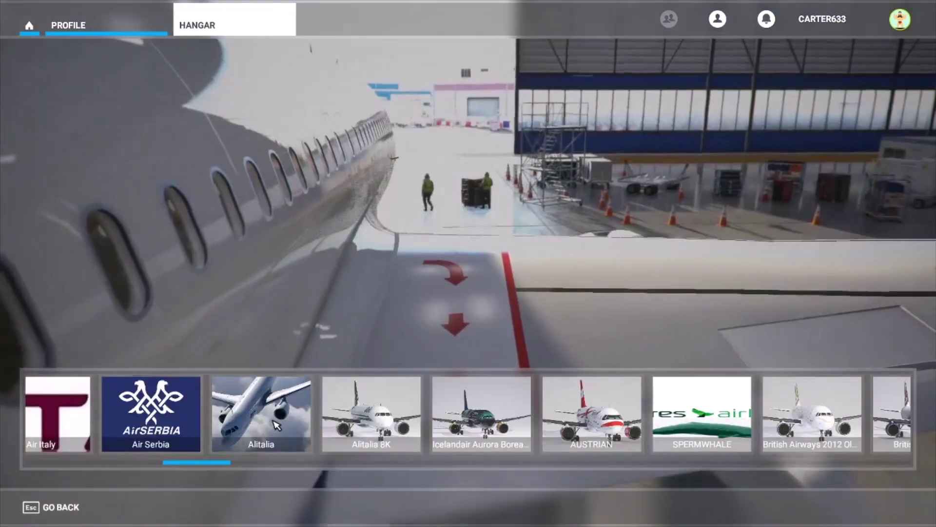
scroll(276, 426, "up", 10)
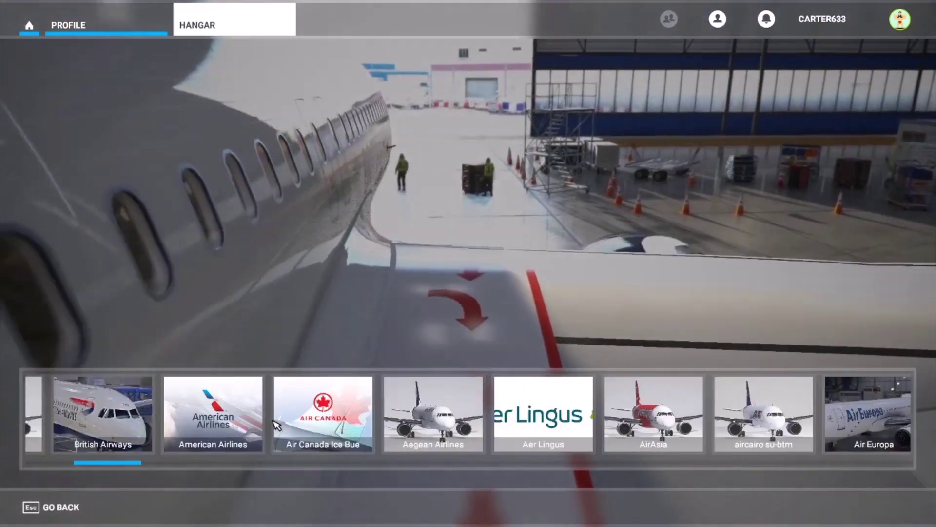
scroll(276, 426, "up", 2)
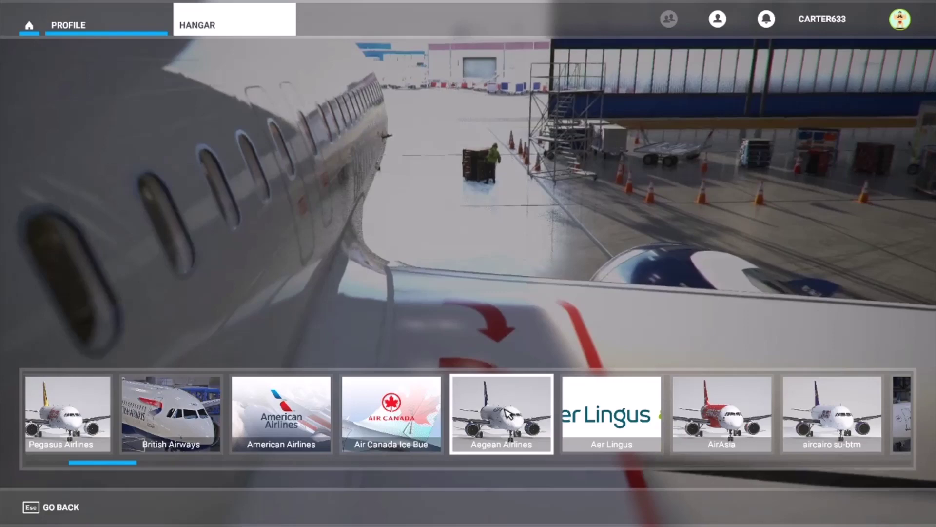
left_click(533, 403)
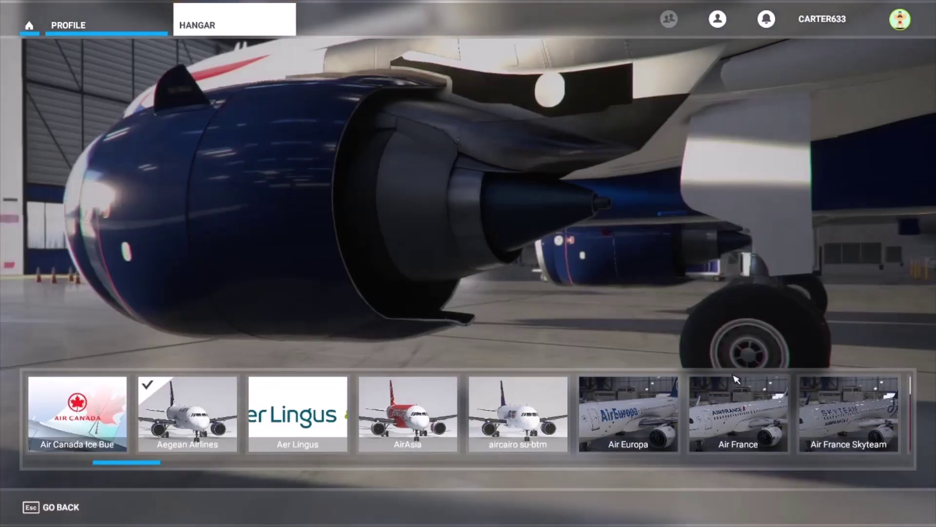
left_click(673, 432)
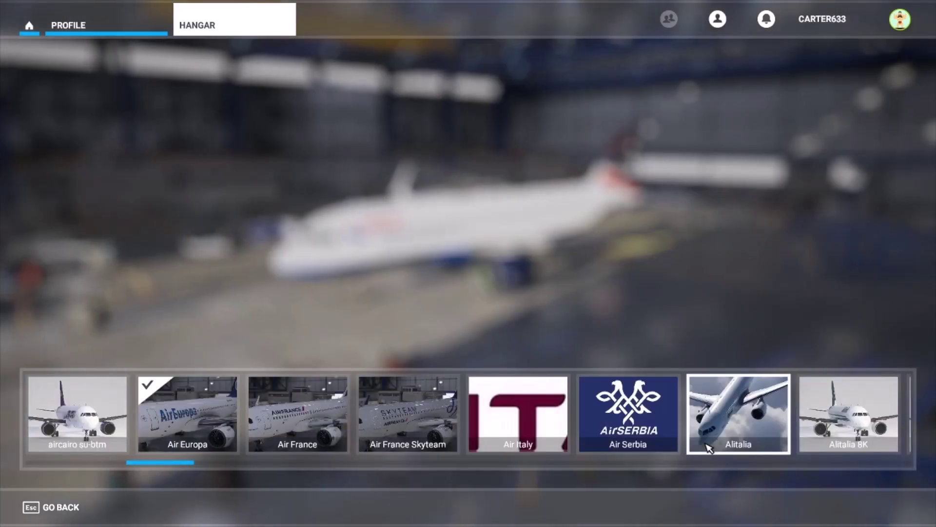
Look through the start of the livery list and select the British Airways livery.
scroll(347, 428, "up", 4)
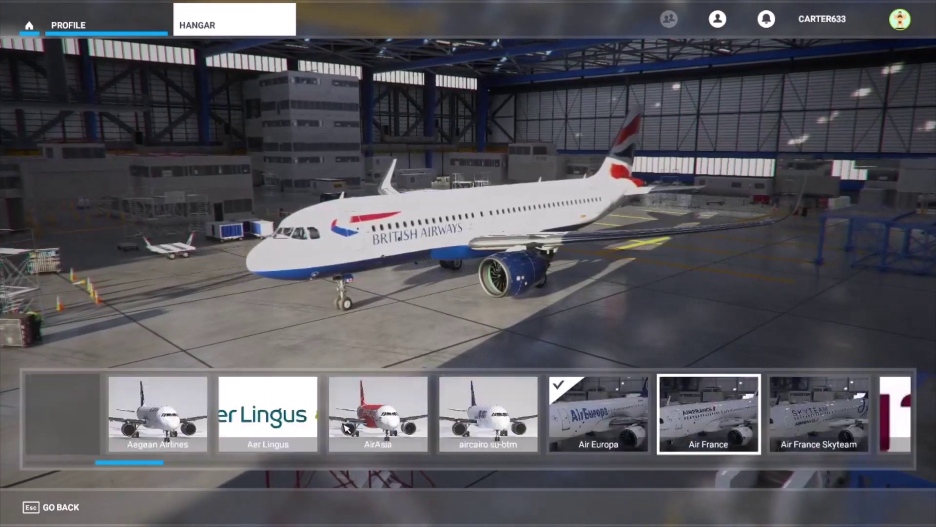
scroll(346, 428, "up", 8)
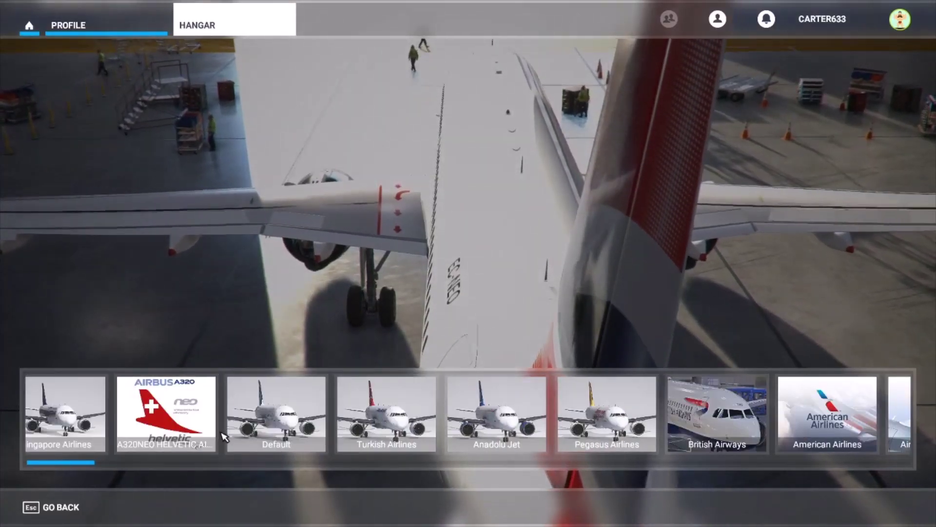
scroll(249, 439, "down", 5)
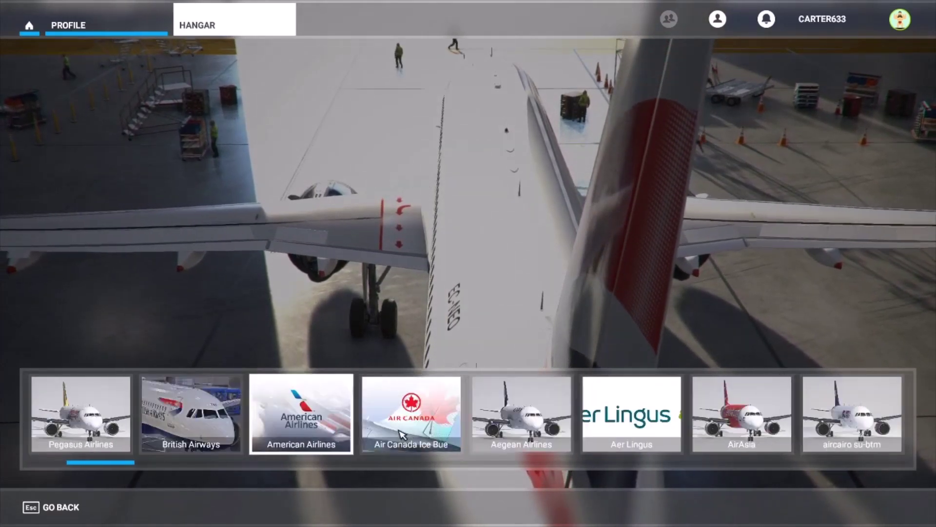
scroll(400, 434, "down", 2)
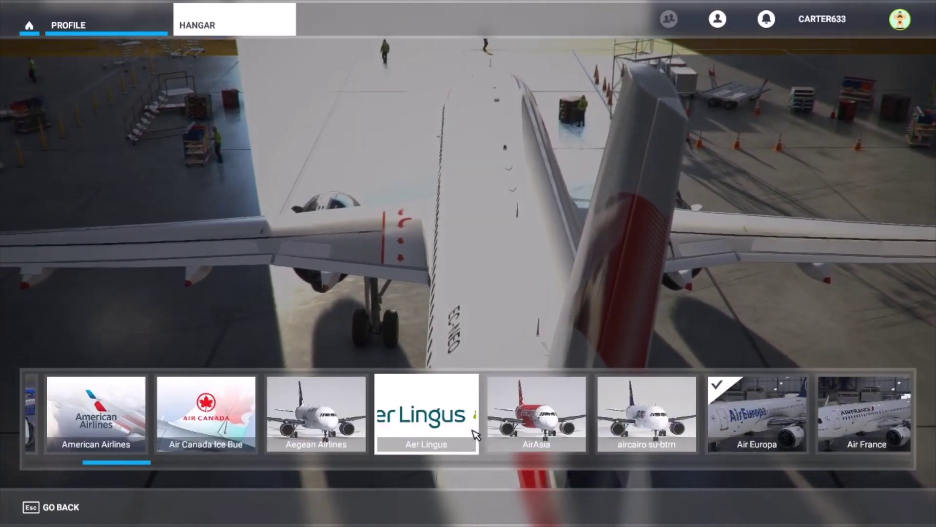
scroll(458, 429, "up", 3)
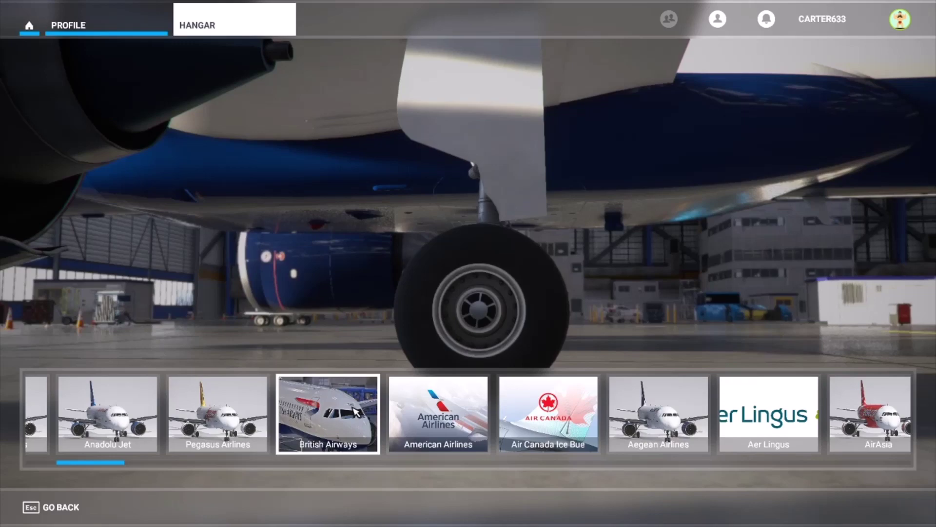
scroll(400, 437, "down", 5)
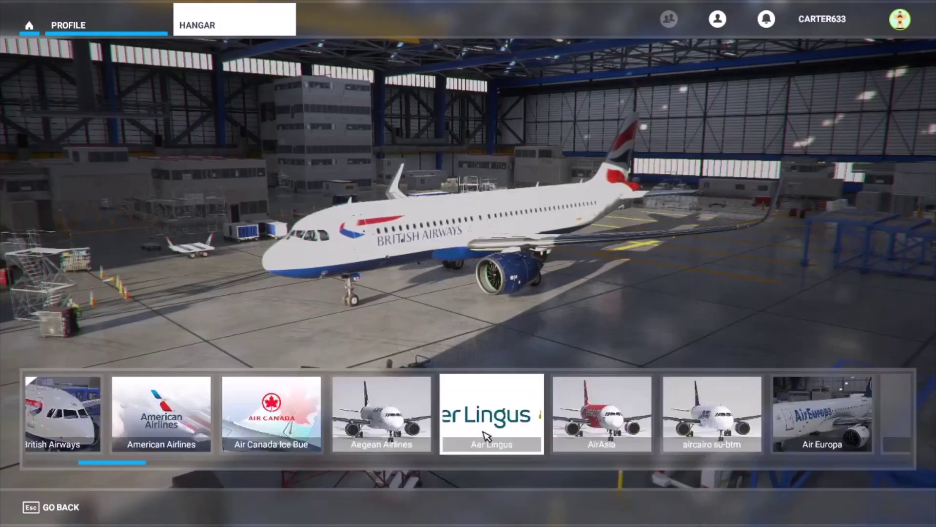
Select the first EasyJet livery for the A320neo and return to the hangar overview.
scroll(503, 435, "down", 11)
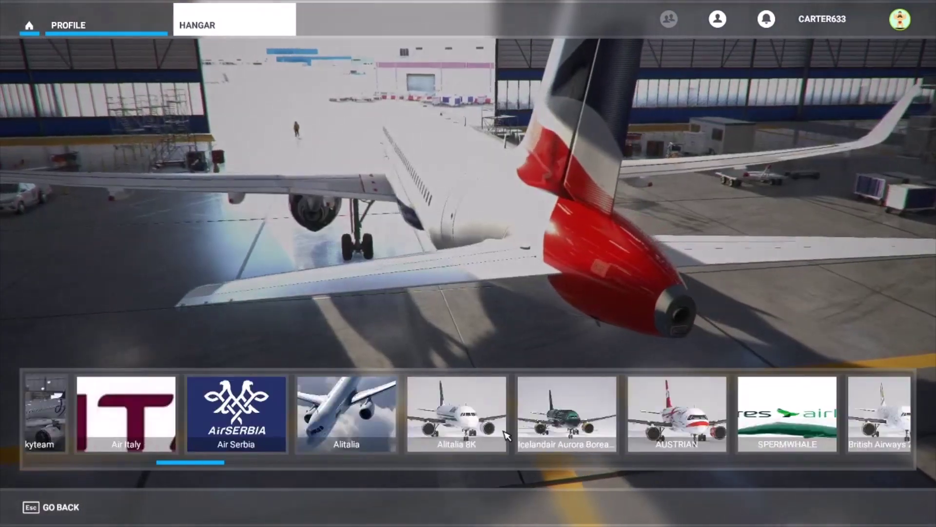
scroll(505, 435, "down", 8)
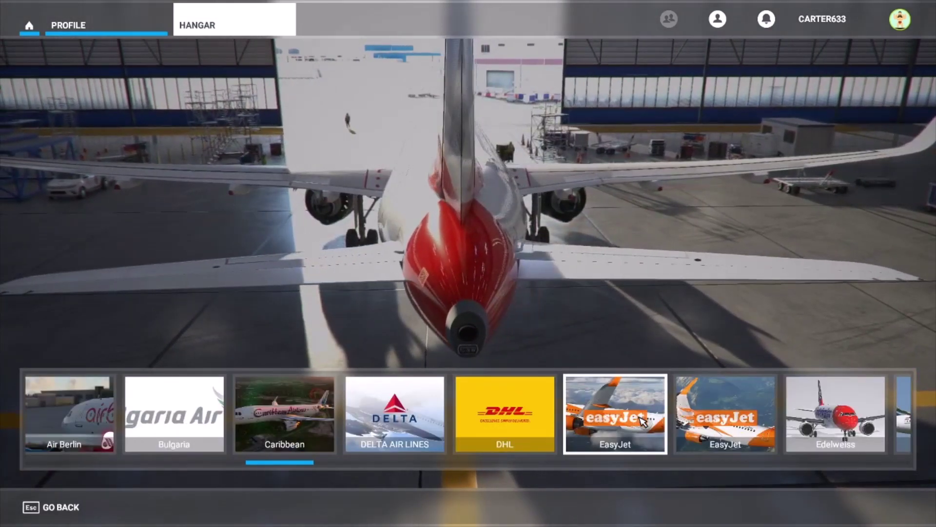
left_click(633, 426)
scroll(632, 425, "down", 4)
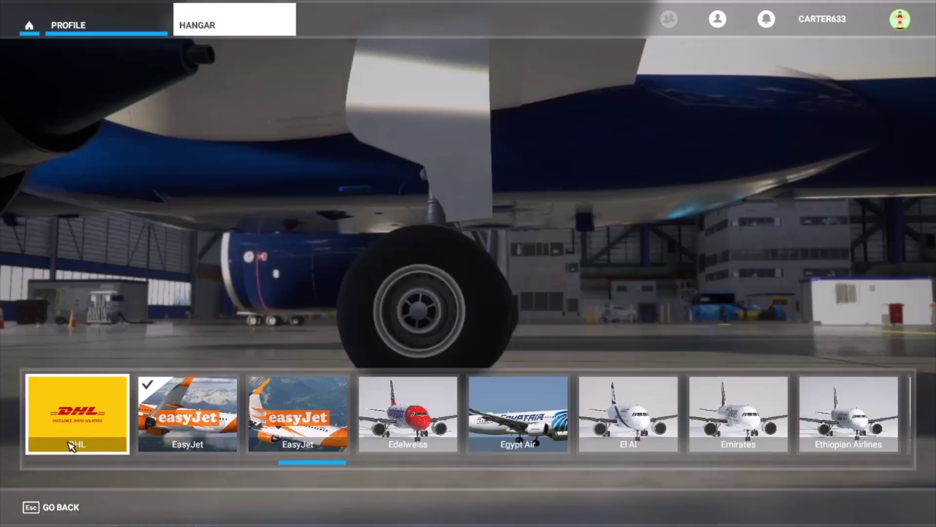
left_click(41, 511)
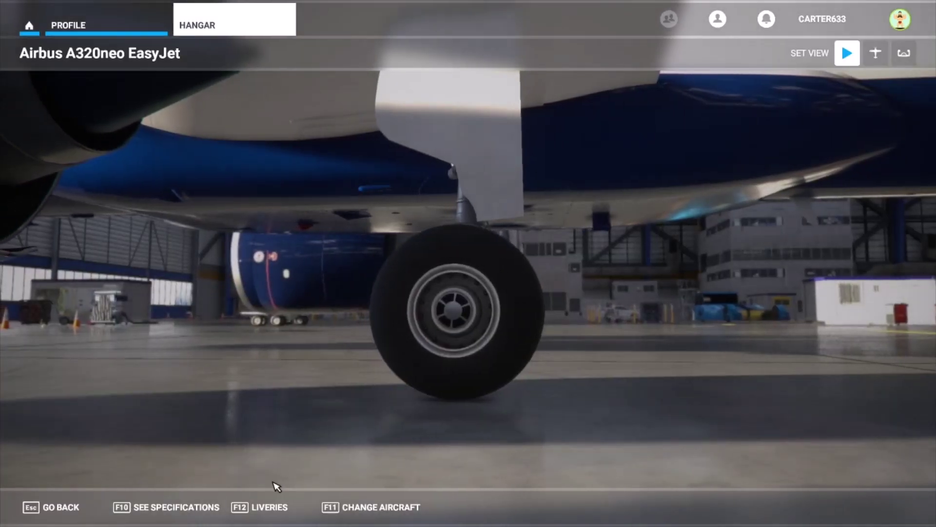
Leave the hangar and turn Developer Mode on in the general options for developers.
left_click(63, 507)
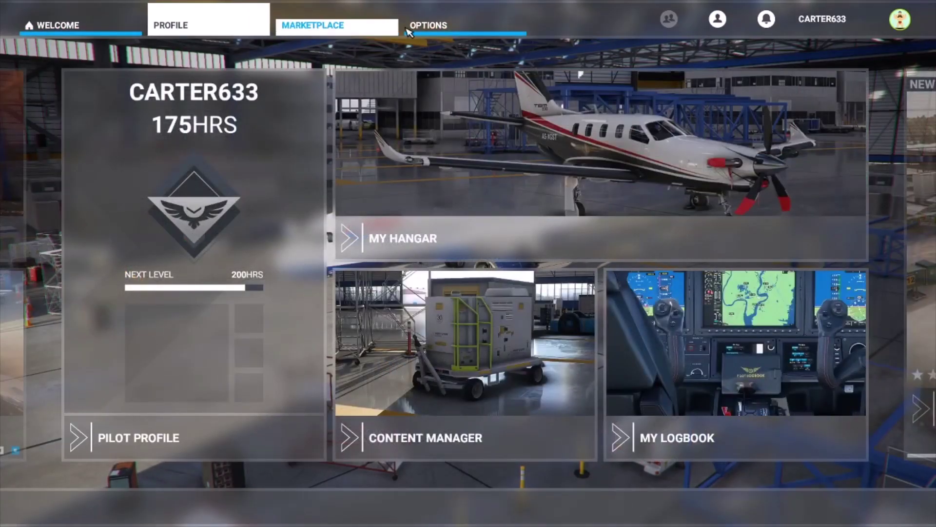
left_click(463, 25)
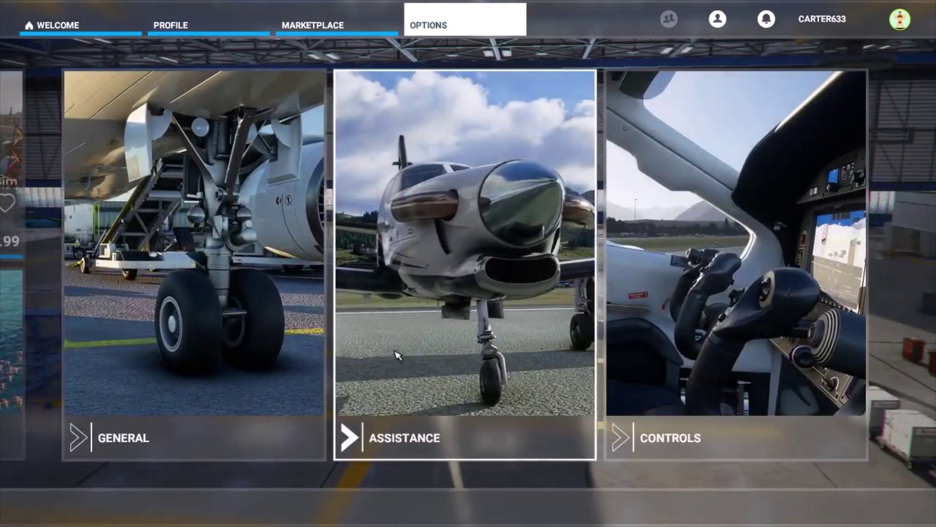
left_click(224, 317)
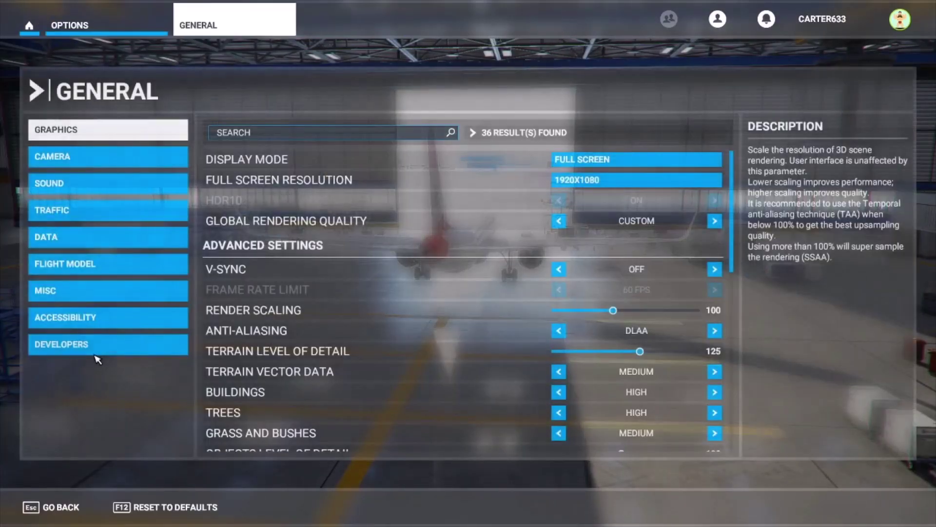
left_click(117, 350)
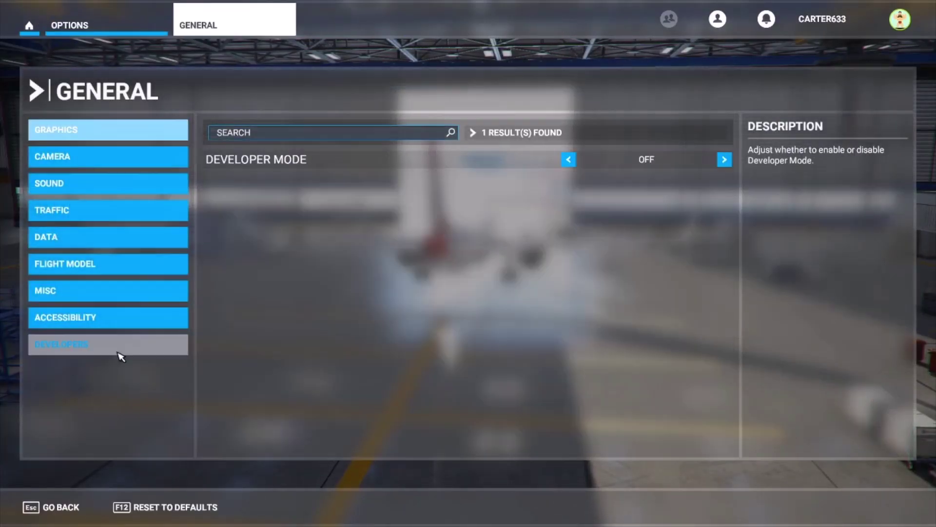
left_click(725, 160)
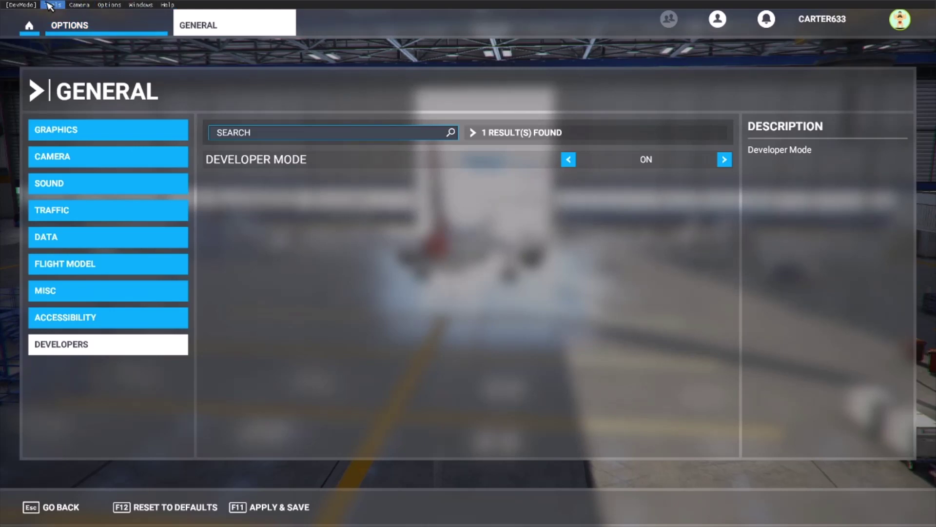
Open the Project Editor and create a new project named MyProject in the MyFSProjects folder.
left_click(78, 5)
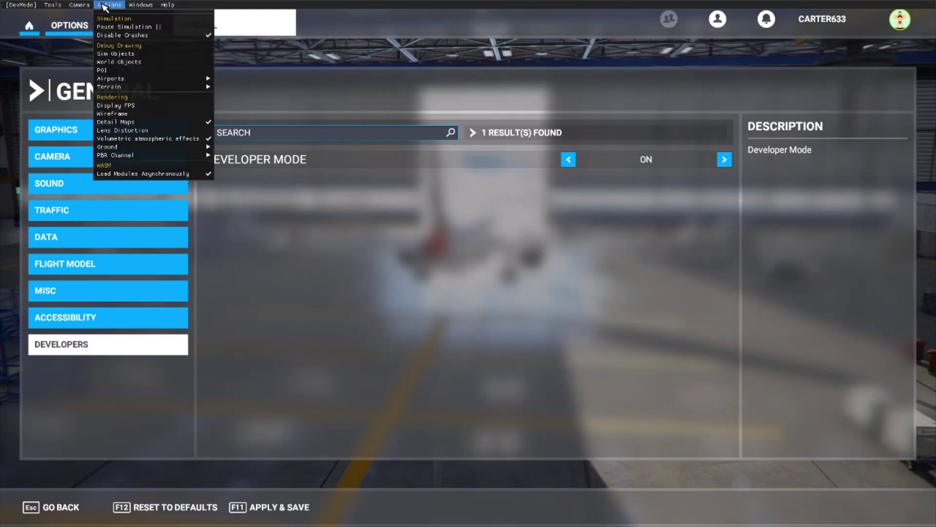
left_click(51, 4)
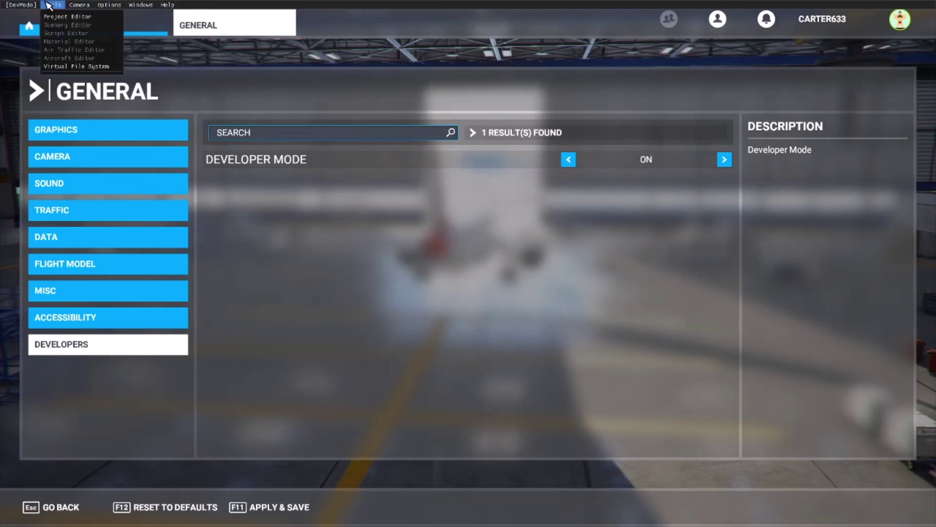
left_click(68, 17)
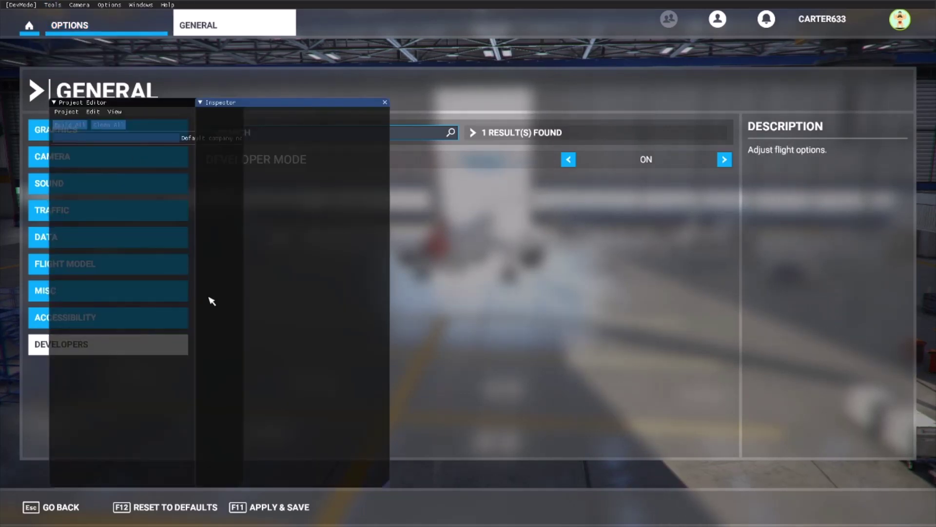
left_click(72, 112)
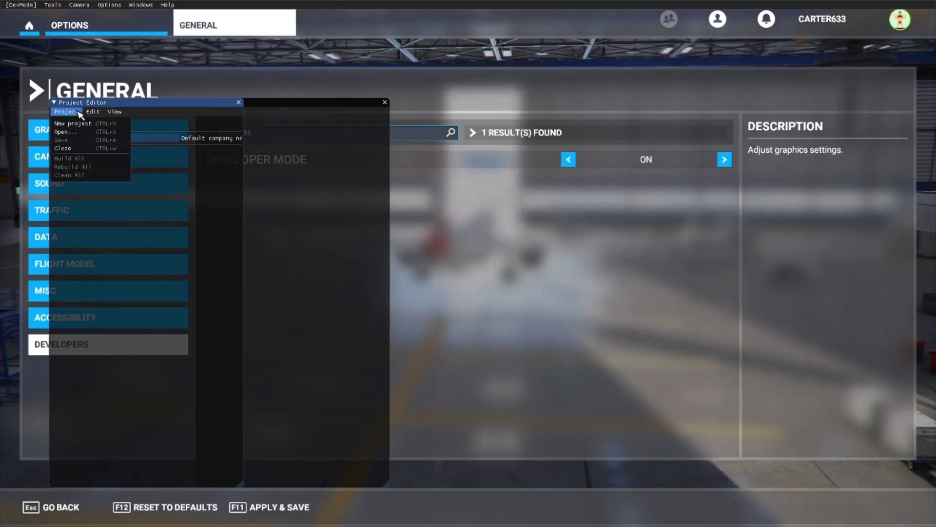
left_click(79, 124)
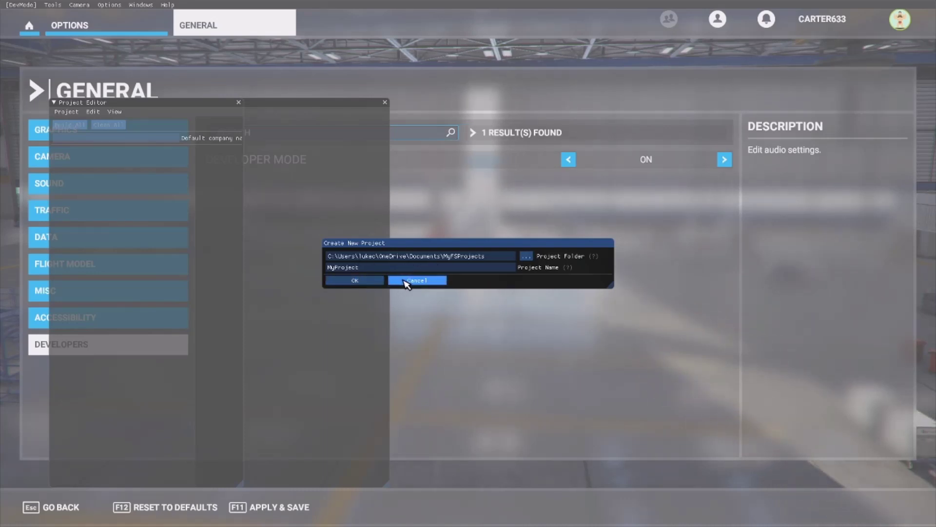
left_click(375, 282)
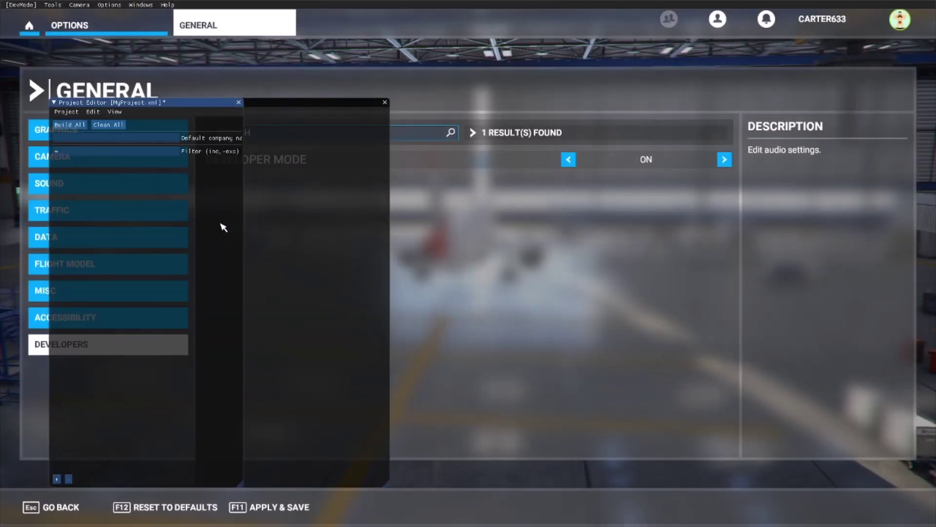
Open the Aircraft Editor from the developer tools.
left_click(78, 112)
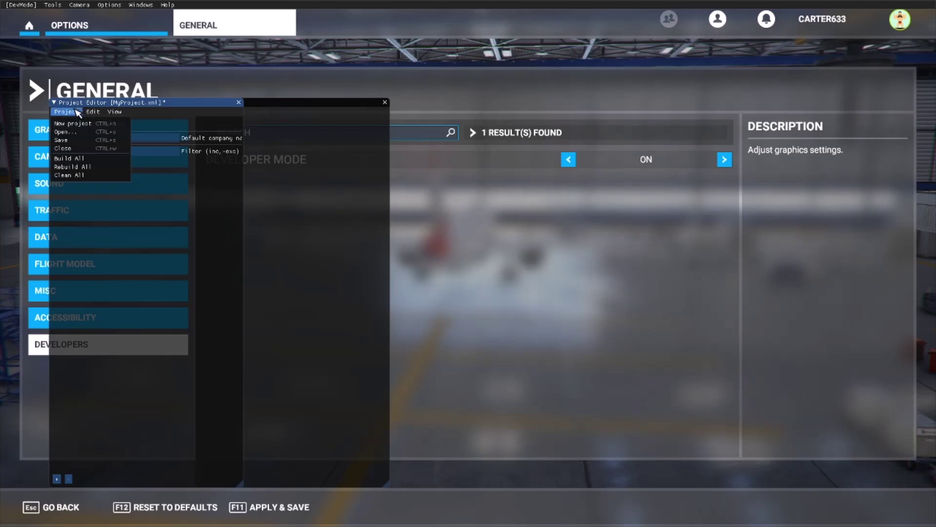
left_click(78, 113)
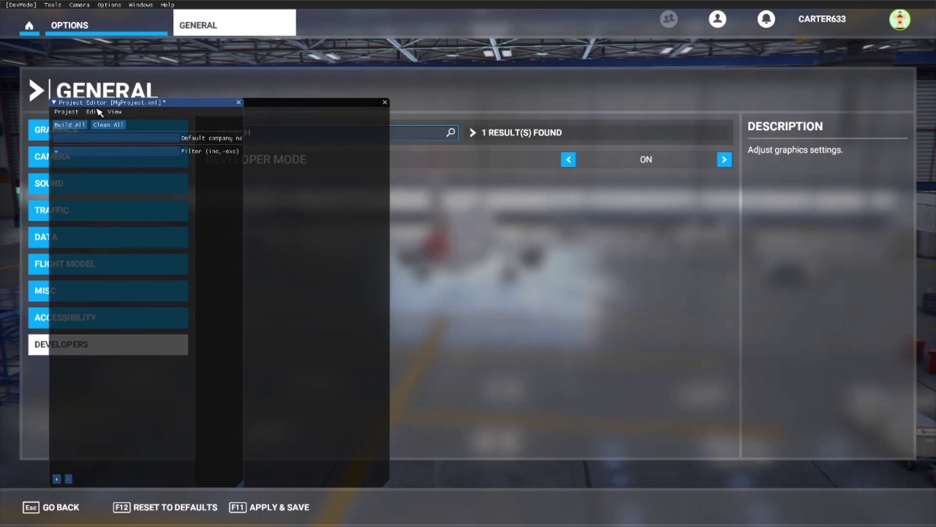
left_click(59, 8)
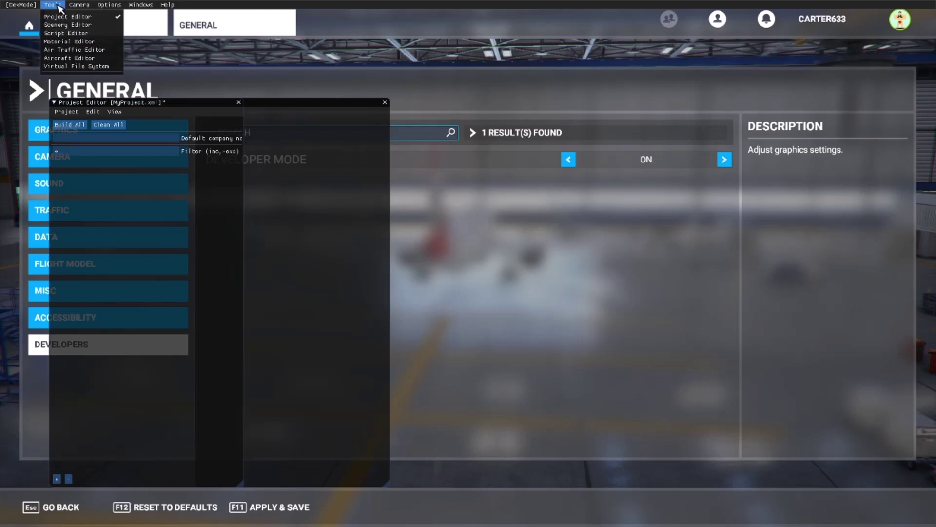
left_click(78, 58)
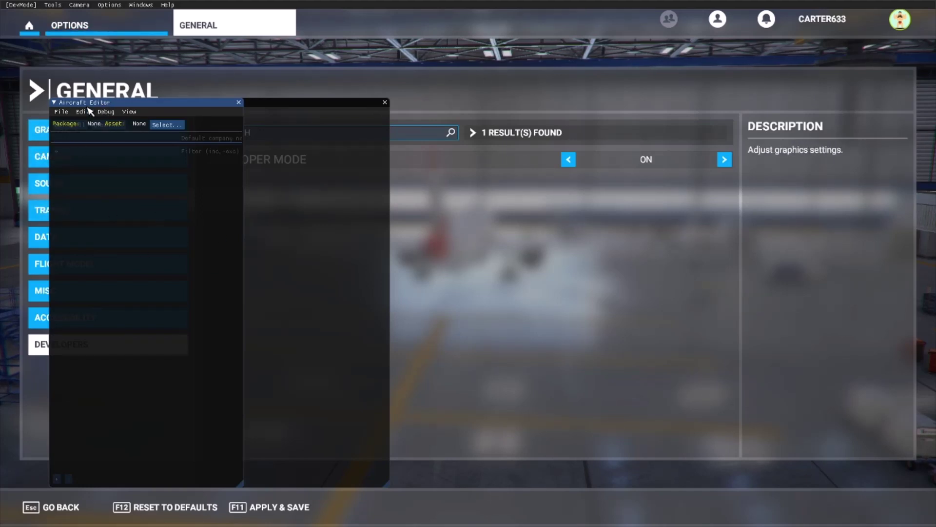
Dock the Aircraft Editor as a tab beside the Project Editor and run Resync.
mouse_move(113, 108)
left_mouse_down()
mouse_move(122, 100)
mouse_move(88, 108)
mouse_move(104, 111)
left_mouse_up()
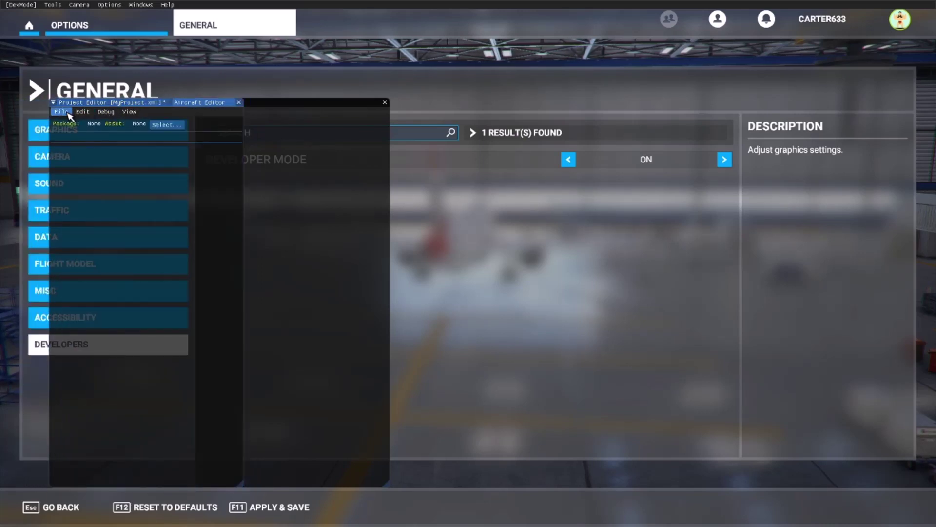
left_click(69, 116)
left_click(105, 111)
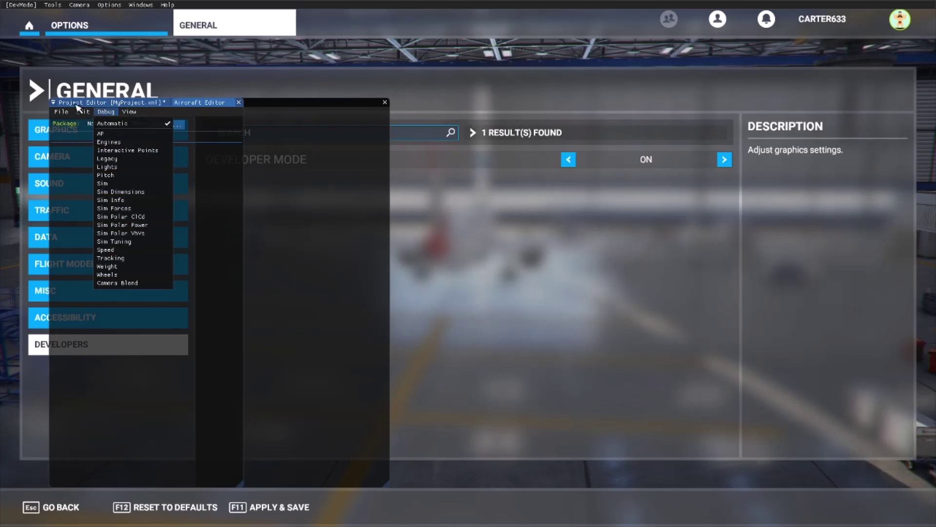
left_click(62, 112)
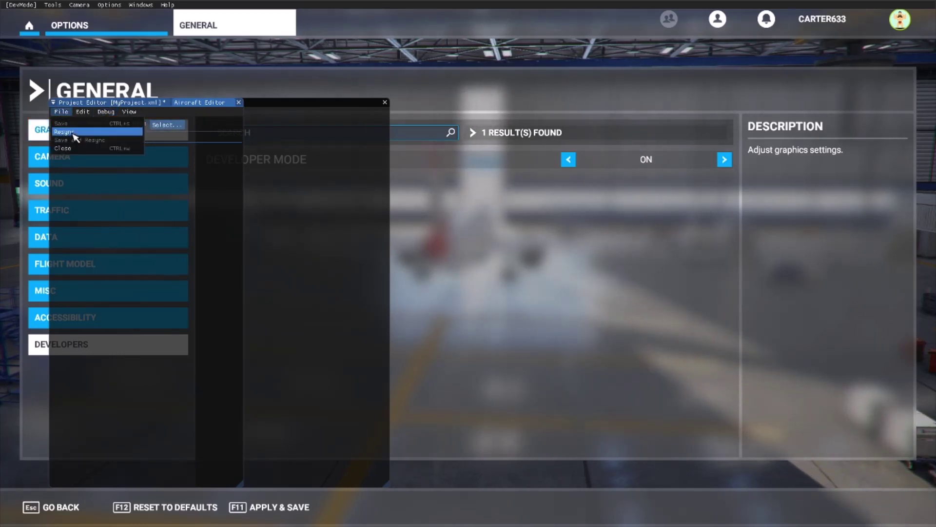
left_click(75, 132)
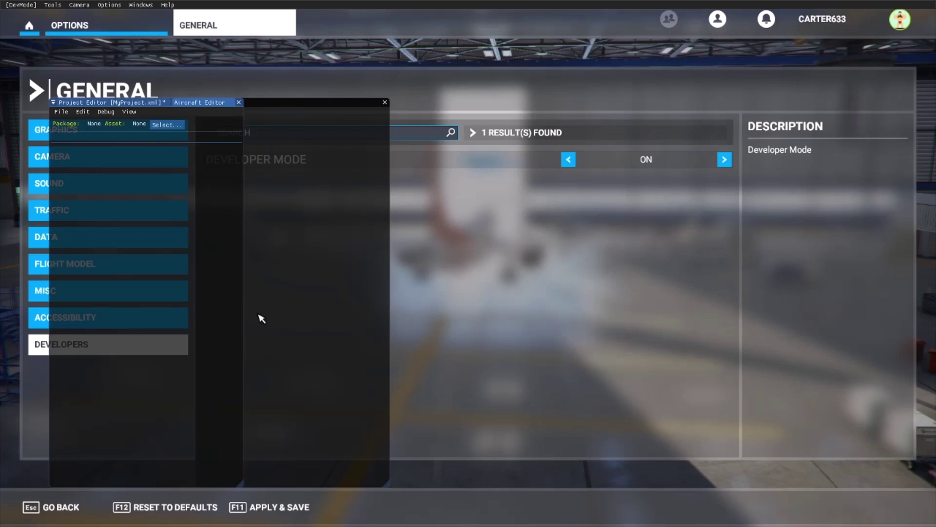
Close the Aircraft Editor and the Project Editor without saving the project.
left_click(238, 103)
left_click(239, 102)
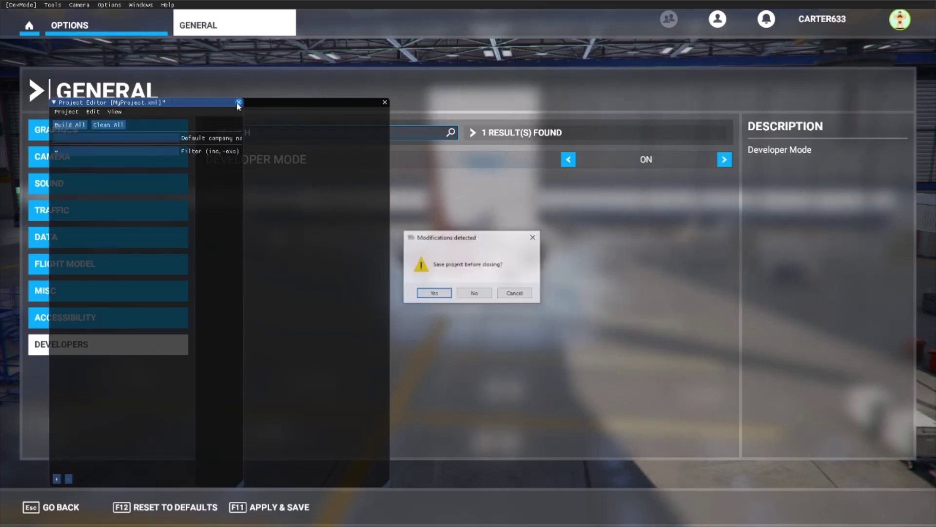
left_click(475, 294)
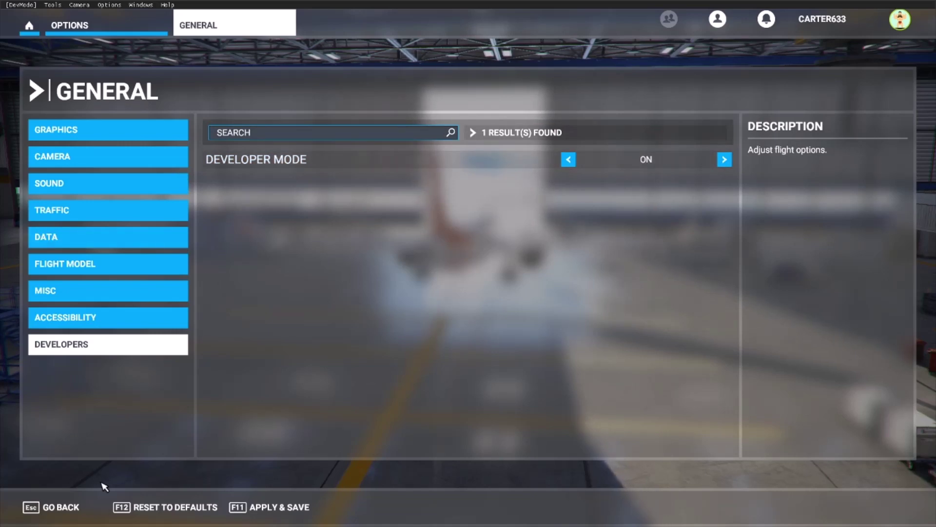
Turn Developer Mode off and leave the general options, discarding the unsaved changes.
left_click(568, 160)
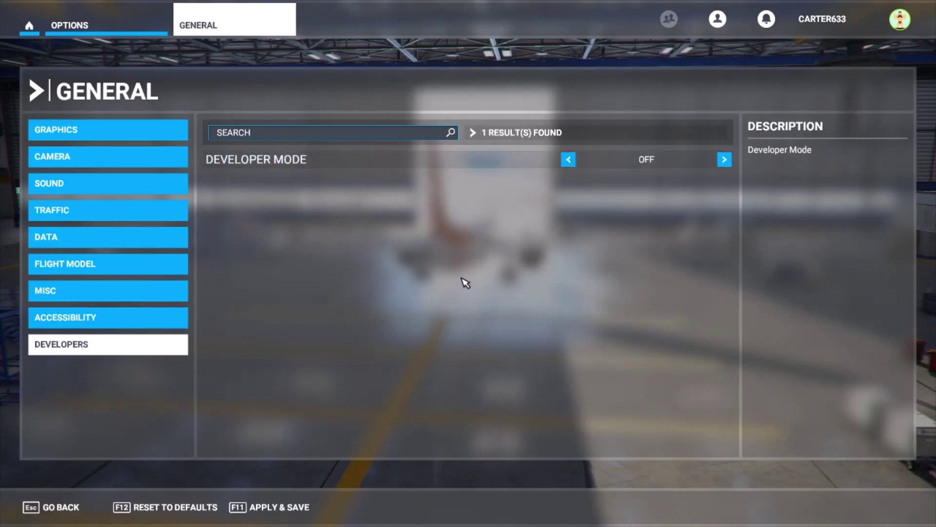
left_click(69, 513)
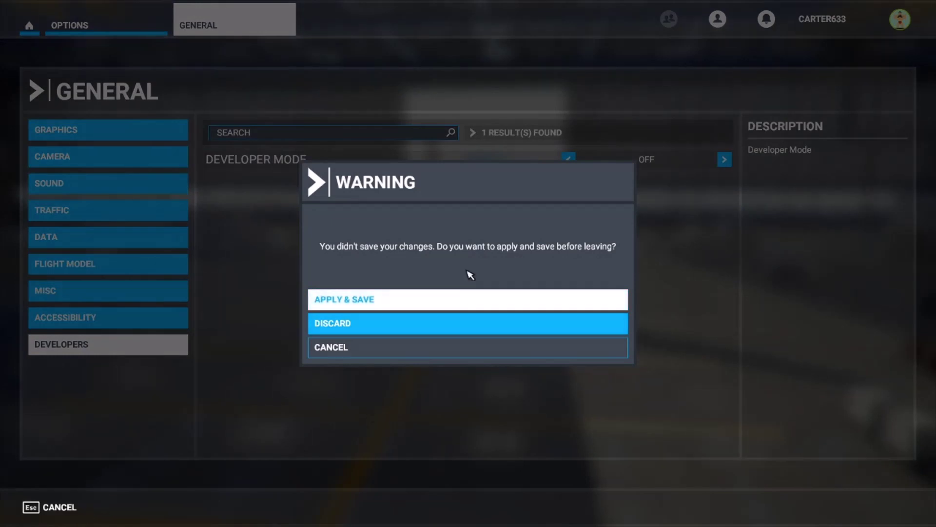
left_click(335, 321)
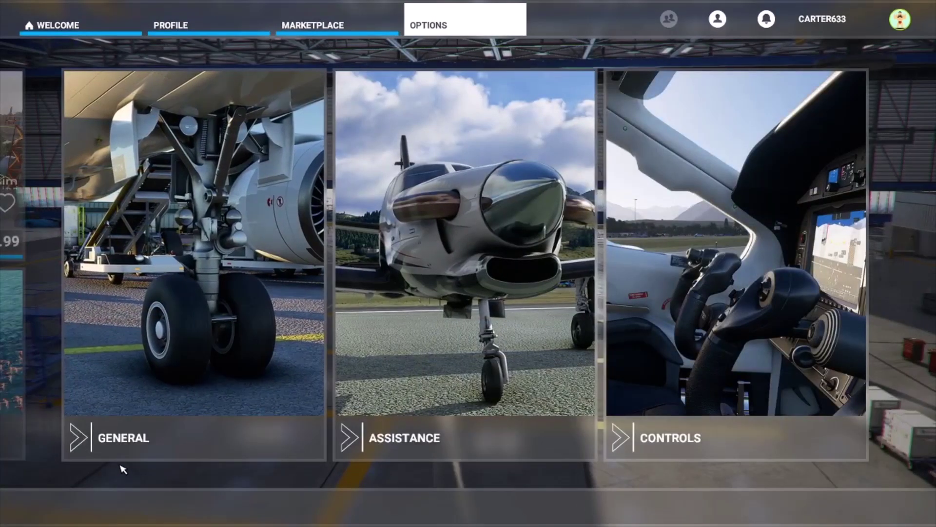
Open My Hangar from the pilot's profile to view the A320neo.
left_click(169, 25)
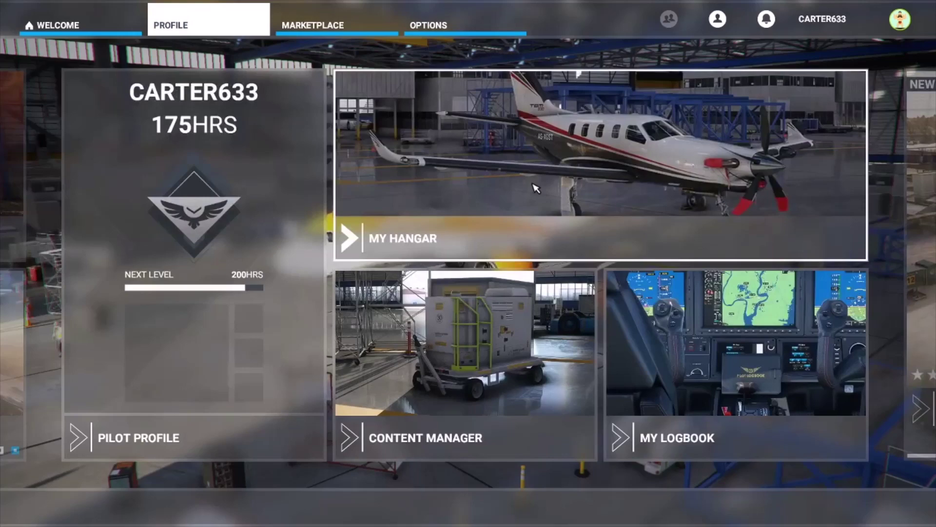
left_click(530, 190)
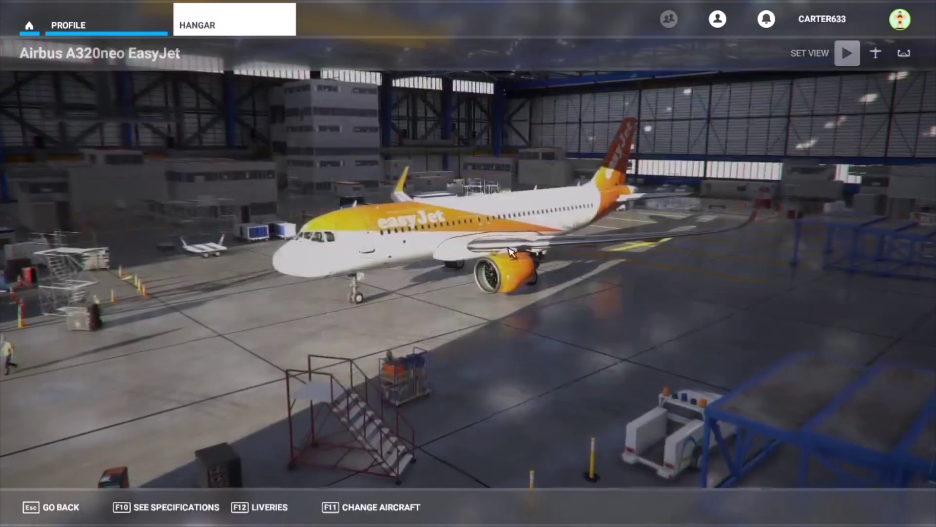